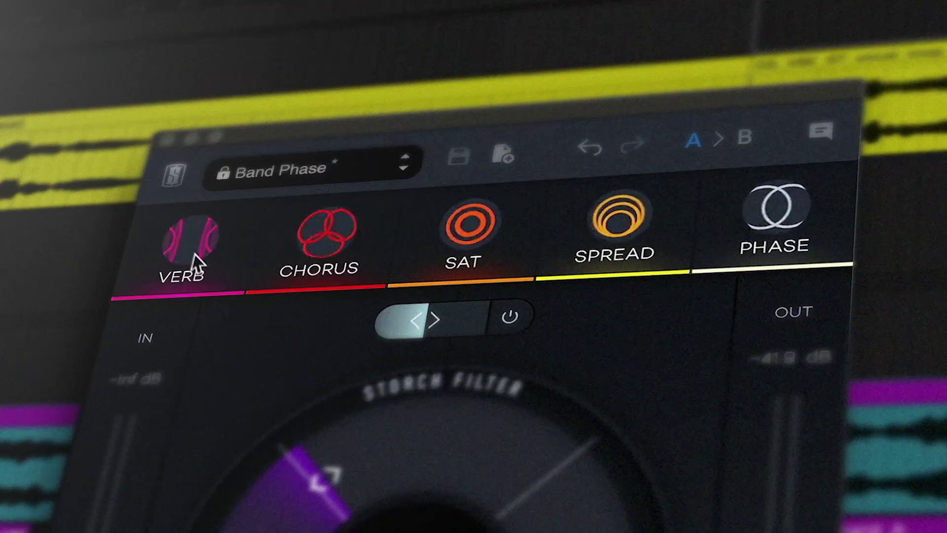
Turn off reverb and chorus, load the Warm Flutter preset, and compare it against bypass.
left_click(306, 87)
left_click(374, 86)
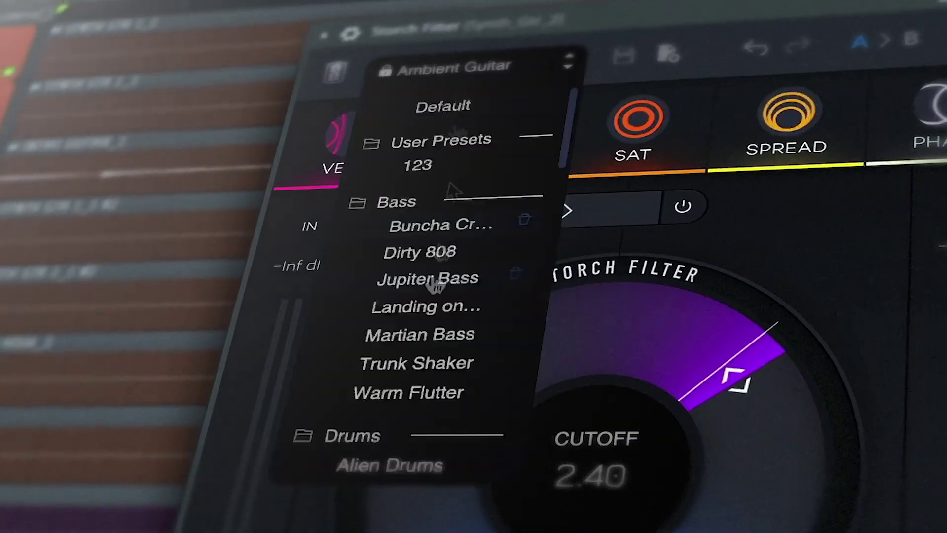
left_click(408, 393)
scroll(450, 362, "down", 10)
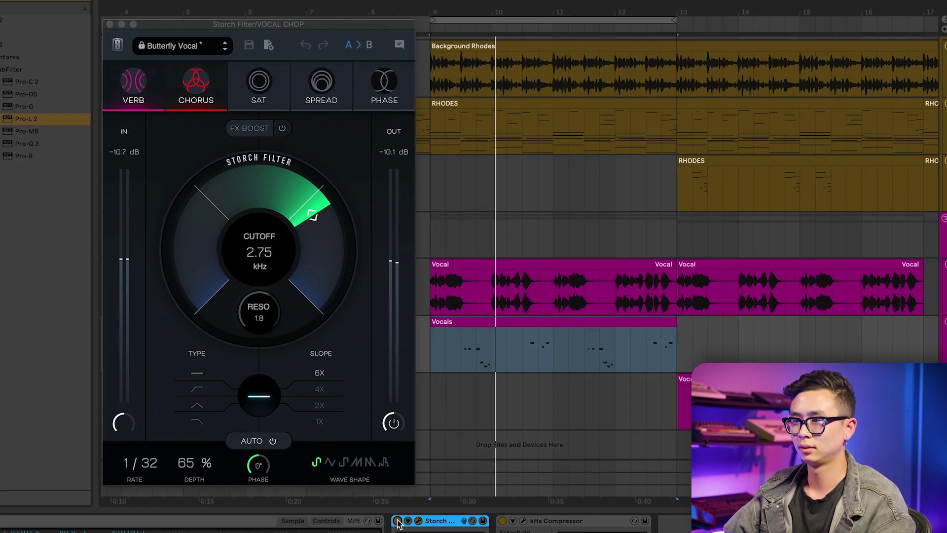
left_click(397, 520)
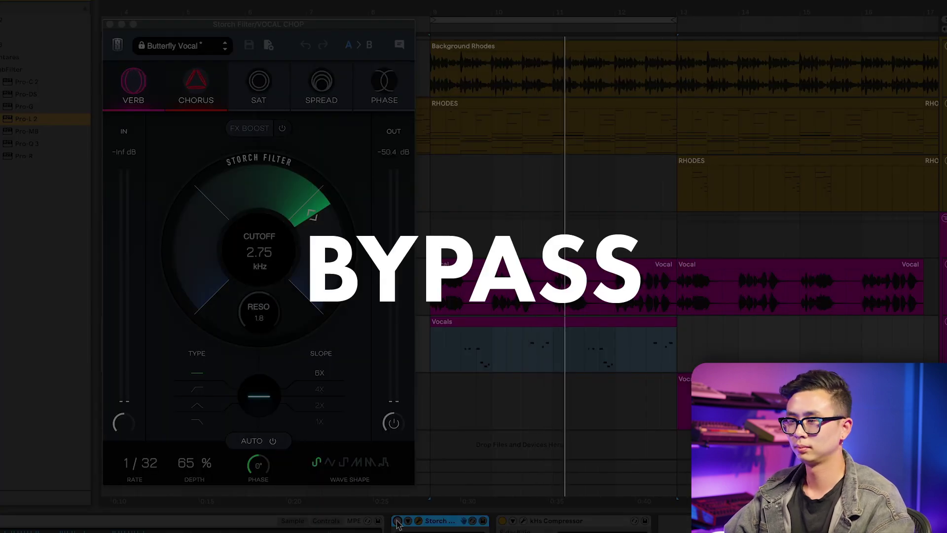
left_click(397, 520)
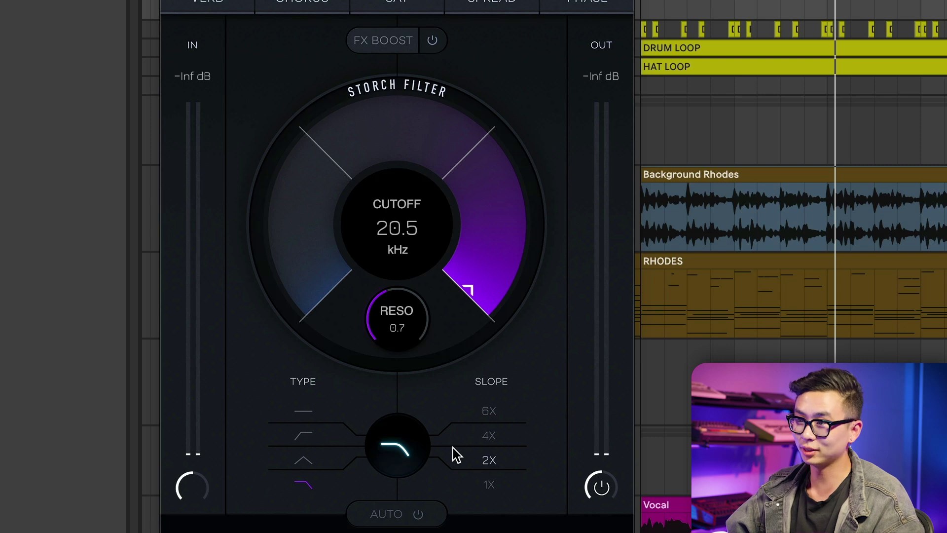
Try high-pass, return to low-pass, start playback, and lower the low-pass cutoff to 316 Hz.
left_click(303, 435)
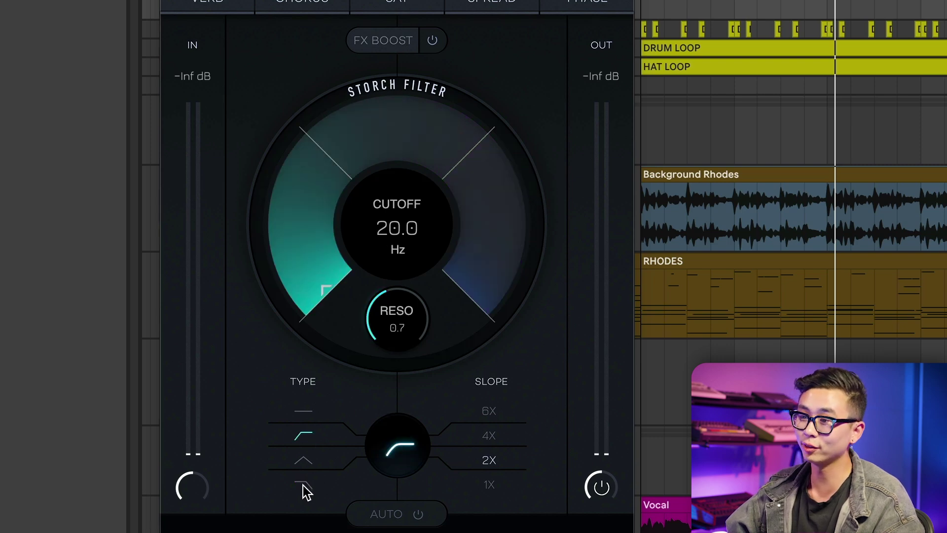
left_click(304, 485)
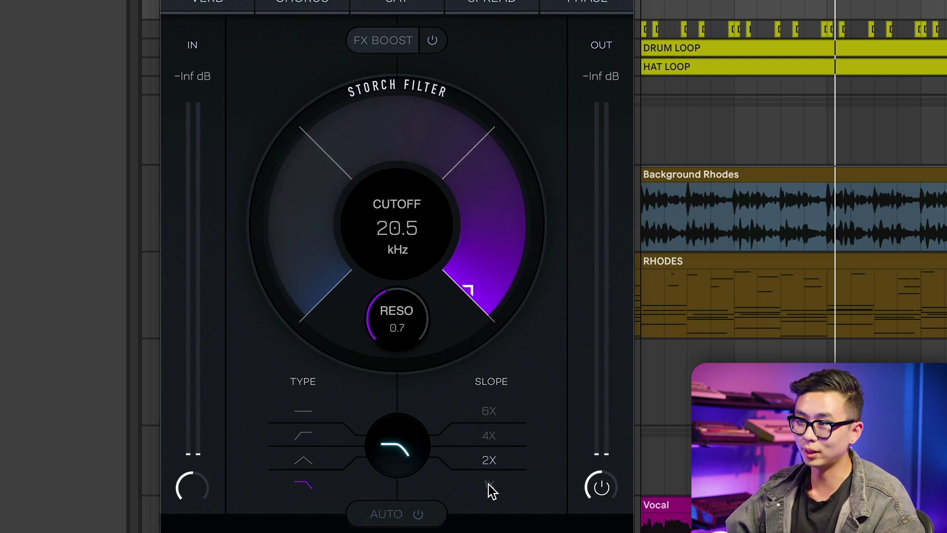
left_click_drag(381, 297, 355, 147)
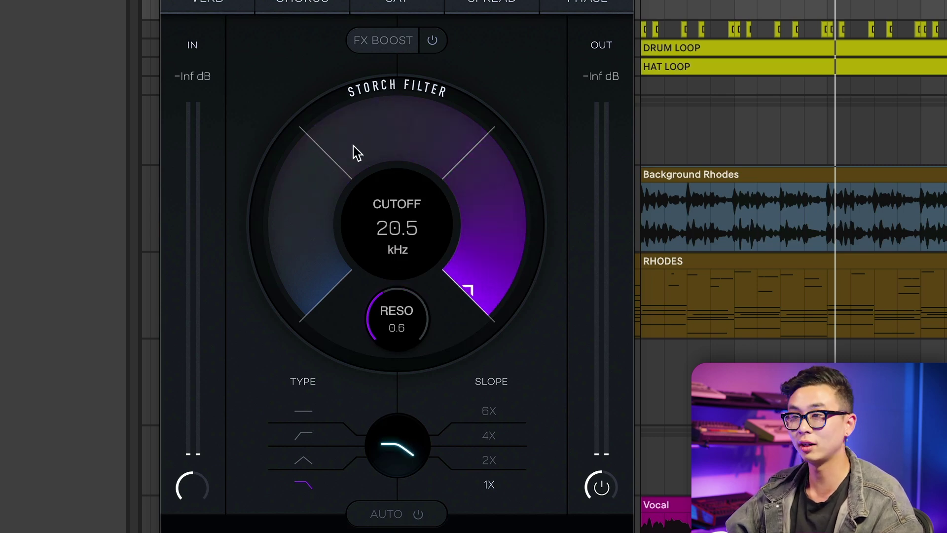
key("space")
left_click_drag(319, 174, 310, 400)
left_click_drag(385, 338, 384, 270)
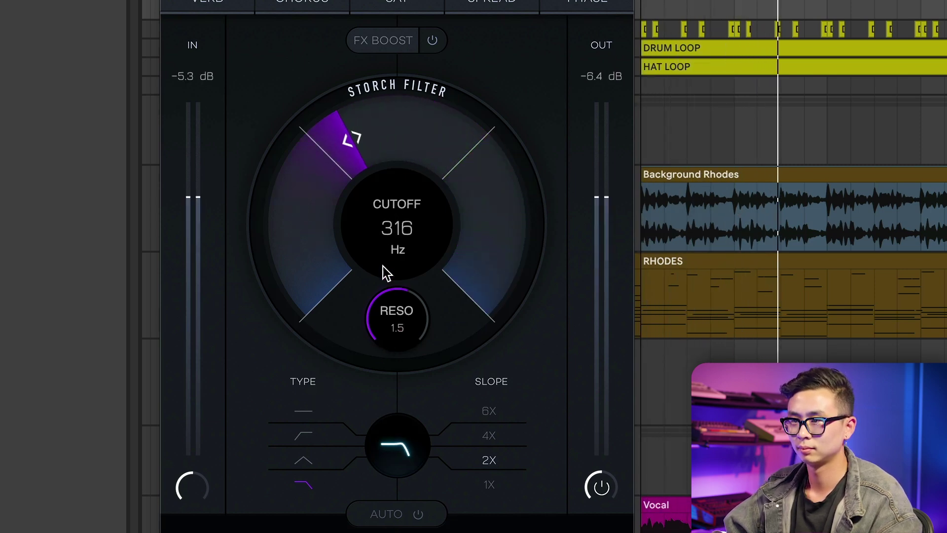
Raise a high-pass cutoff, then use band-pass at a steeper slope, ending near 2.69 kHz.
left_click(298, 437)
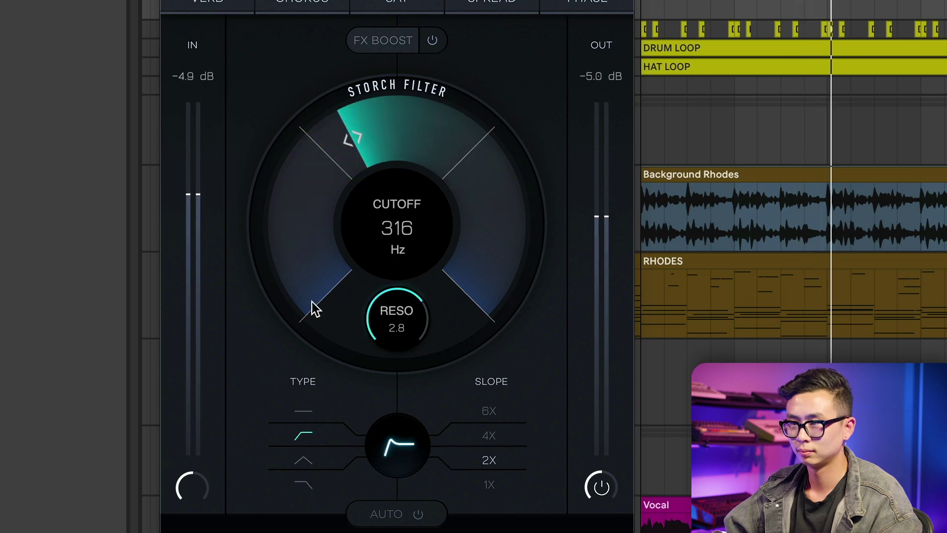
left_click_drag(311, 308, 294, 176)
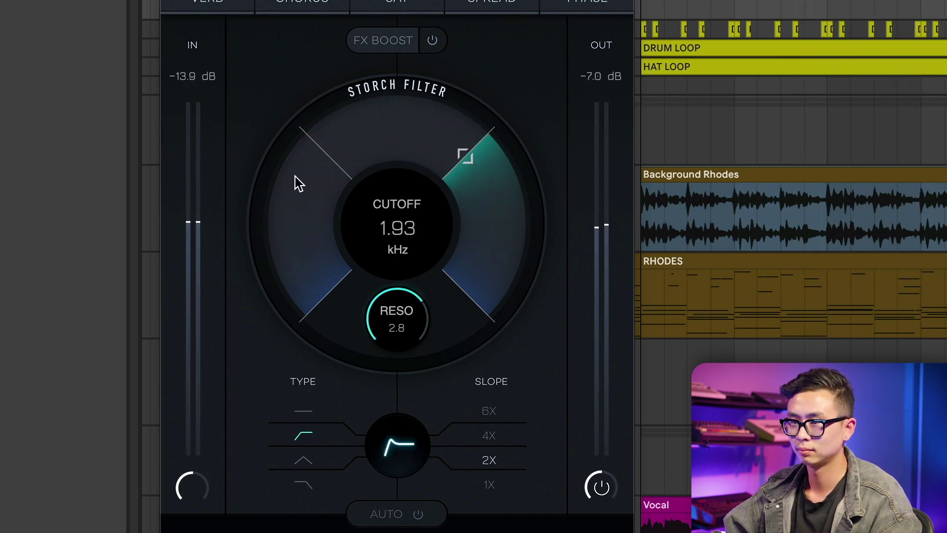
left_click(303, 460)
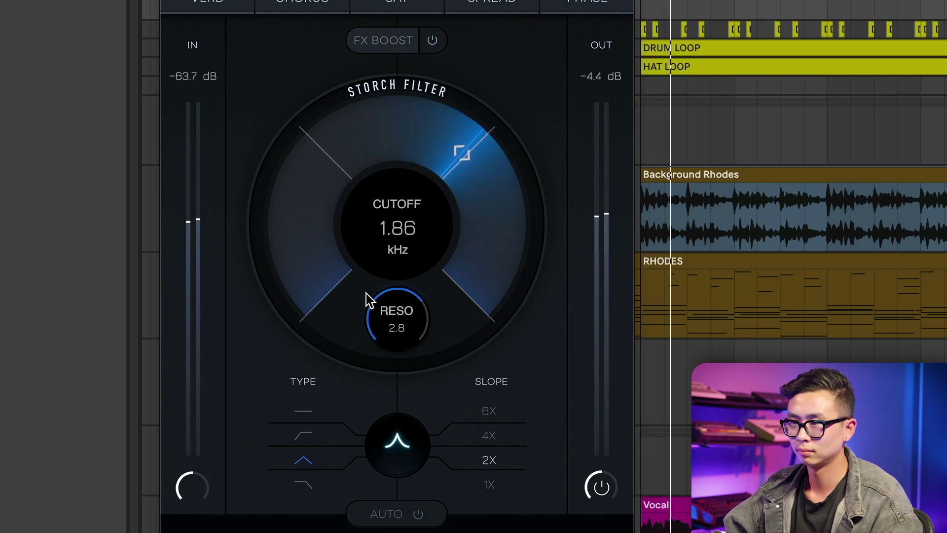
left_click_drag(366, 294, 297, 289)
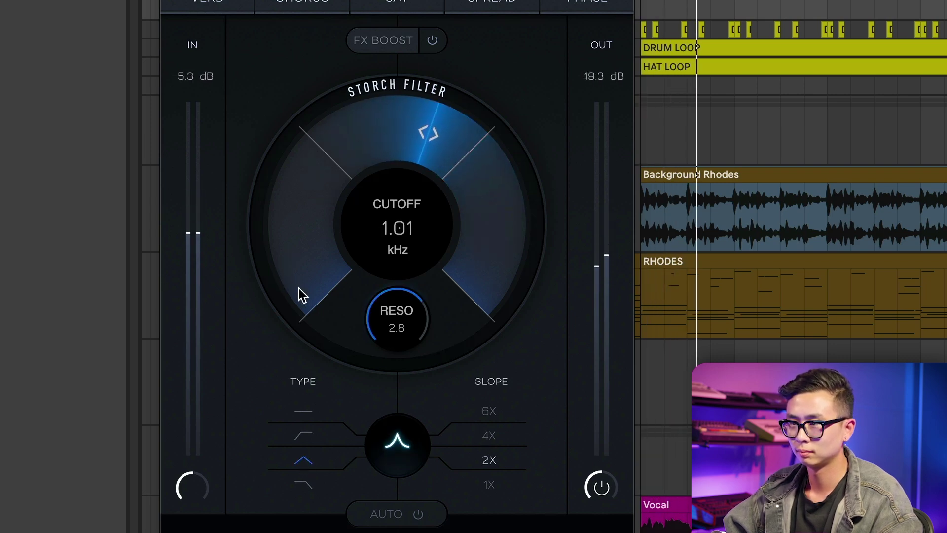
left_click(491, 436)
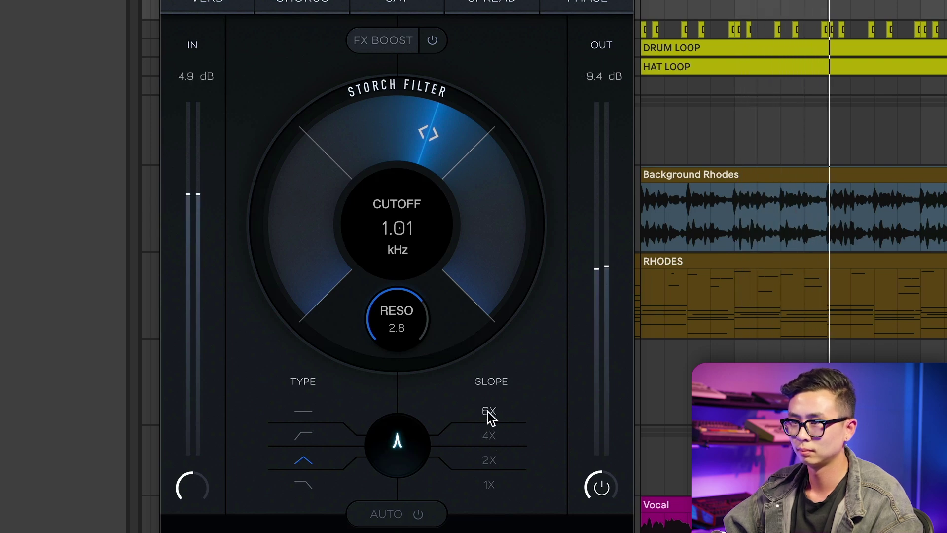
left_click_drag(349, 274, 327, 245)
left_click_drag(324, 212, 320, 187)
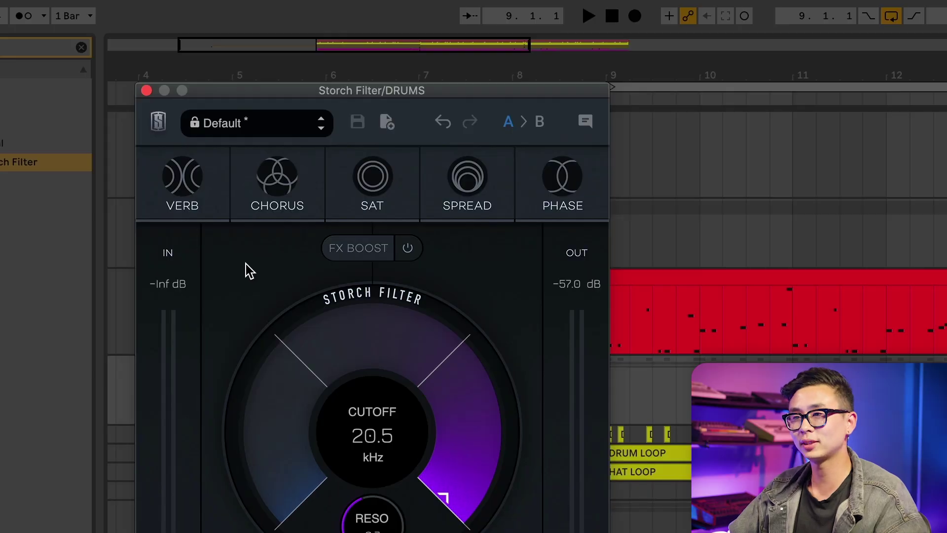
Enable the reverb, chorus, saturation, spread and phase effects.
left_click(216, 200)
left_click(309, 204)
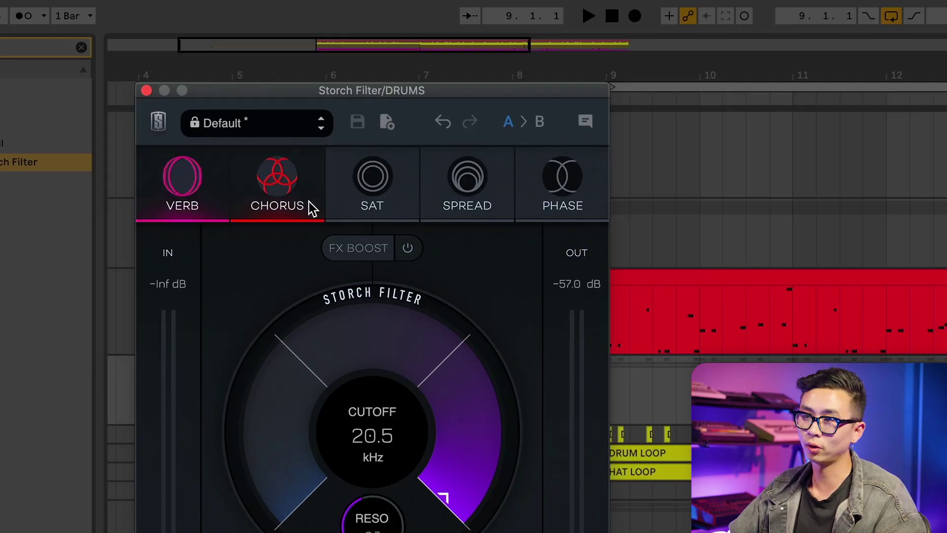
left_click(407, 206)
left_click(471, 203)
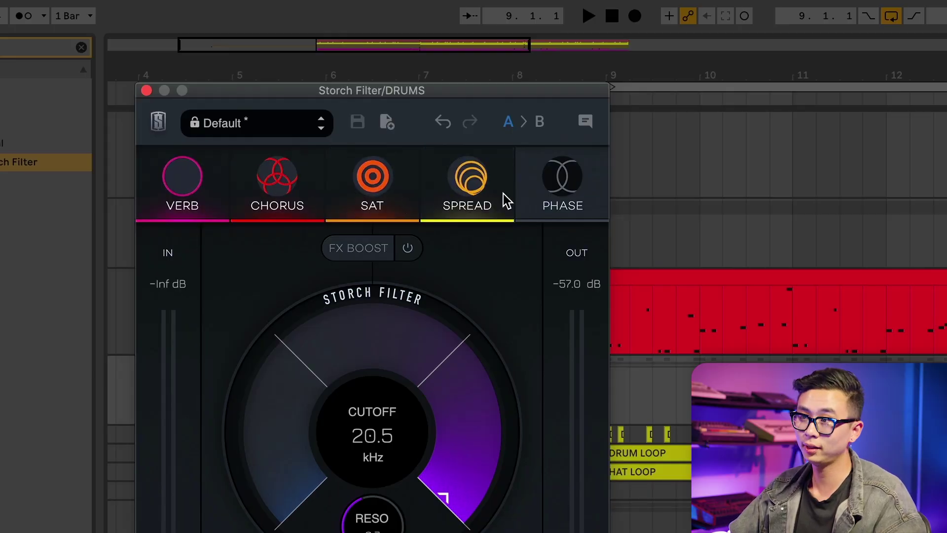
left_click(563, 188)
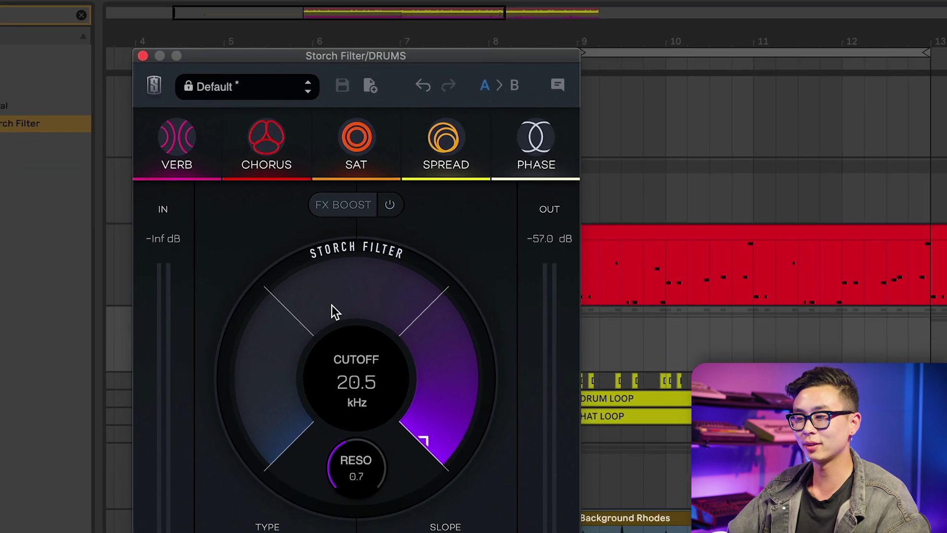
Sweep the low-pass cutoff down from 20.5 kHz, settling around 491 Hz.
left_click_drag(346, 354, 319, 470)
left_click_drag(295, 369, 282, 209)
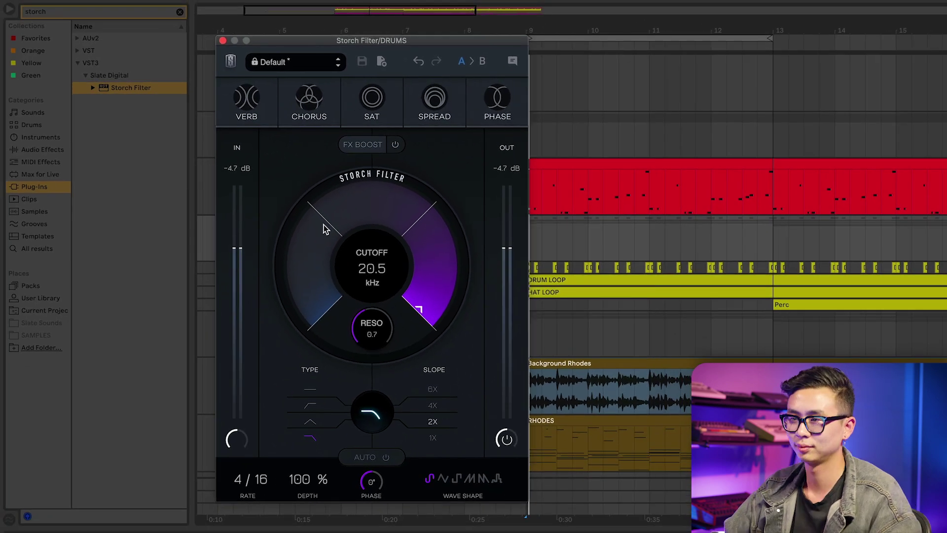
left_click_drag(278, 276, 277, 339)
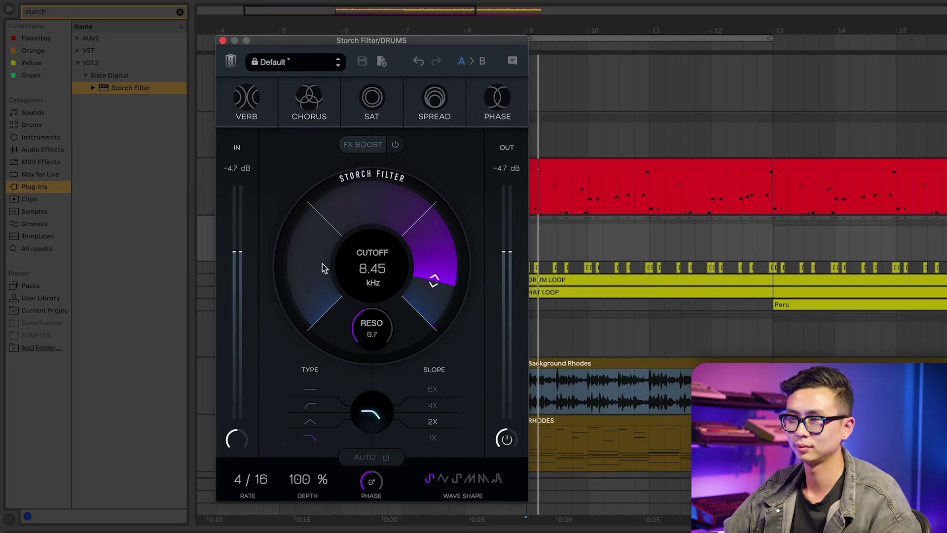
left_click_drag(324, 268, 311, 359)
Set high-pass at 424 Hz, then swap reverb off for chorus, saturation and spread.
left_click(248, 106)
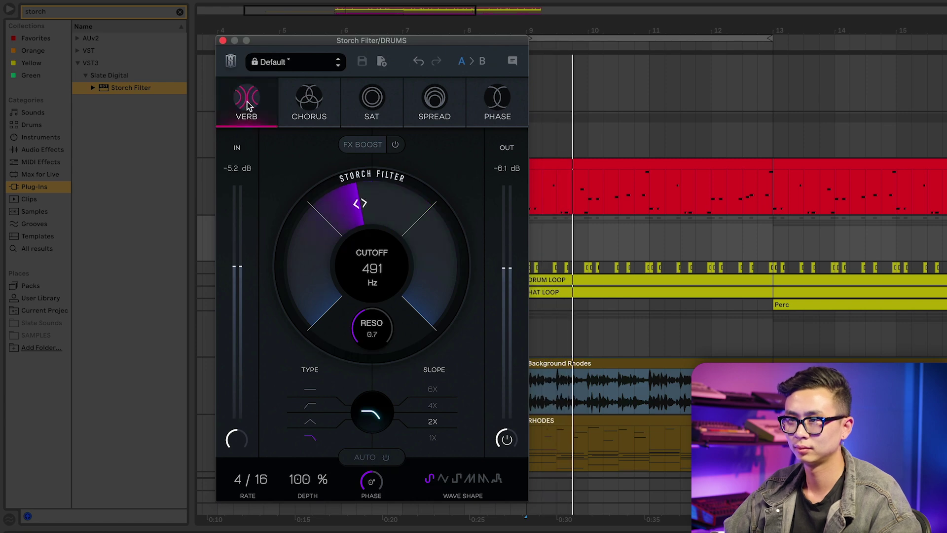
left_click(310, 405)
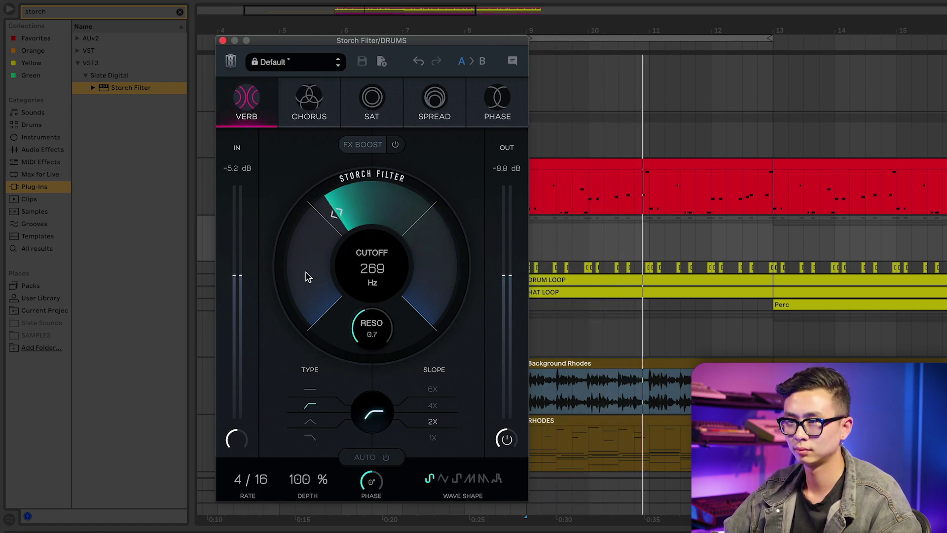
left_click_drag(306, 272, 306, 260)
left_click(257, 106)
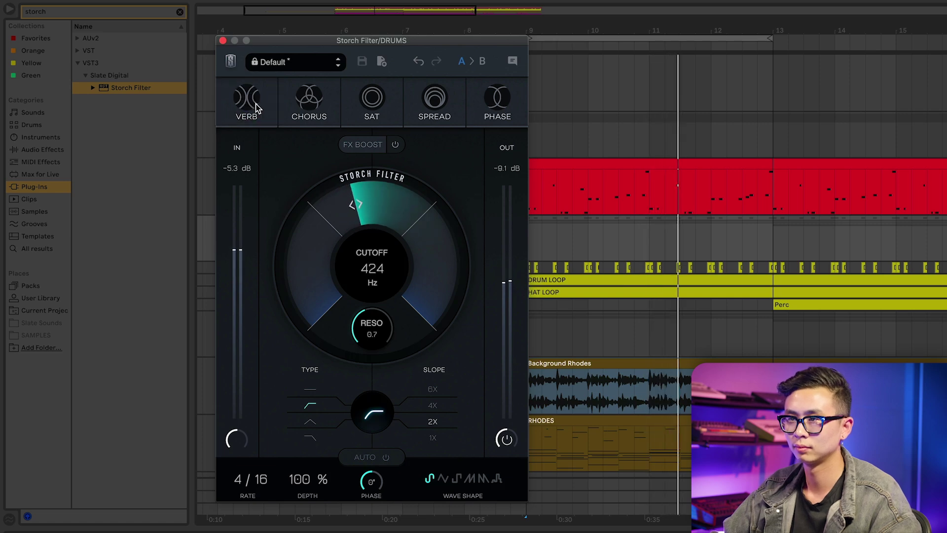
left_click(298, 106)
left_click(372, 101)
left_click(434, 101)
Switch to band-pass, add phase and reverb, and set the band frequency near 297 Hz.
mouse_move(312, 230)
left_mouse_down()
mouse_move(312, 249)
mouse_move(313, 206)
mouse_move(312, 247)
left_mouse_up()
left_click(310, 421)
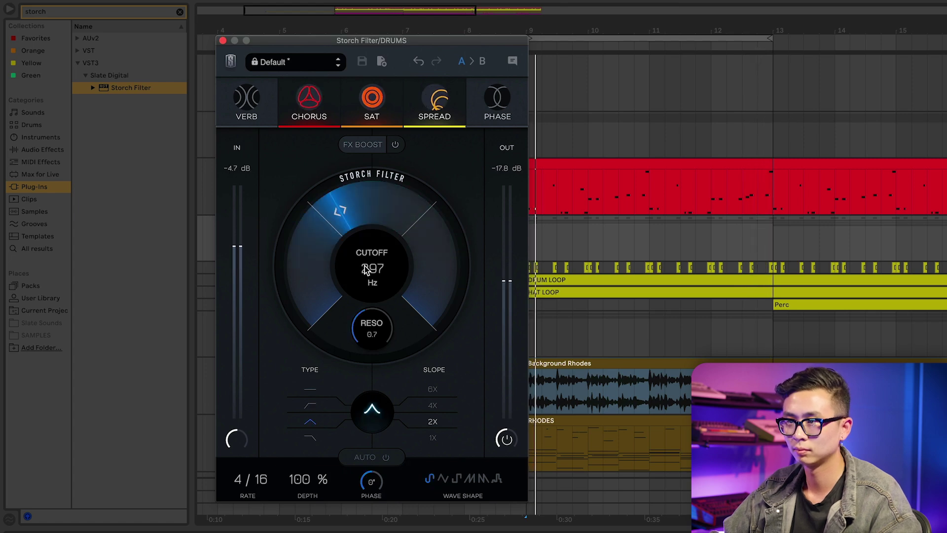
left_click(496, 103)
left_click(241, 102)
left_click_drag(341, 211, 354, 159)
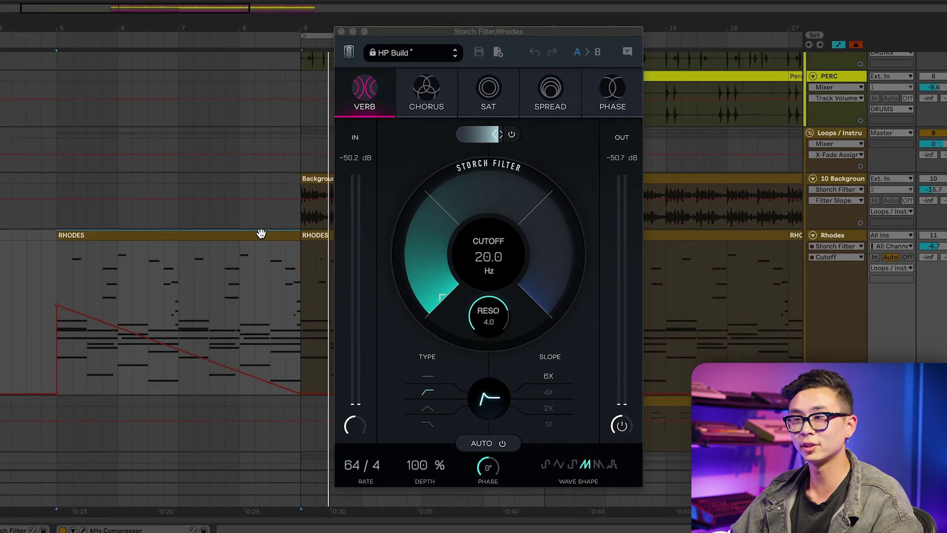
Start playback on the Rhodes track to hear the HP Build cutoff automation.
key("space")
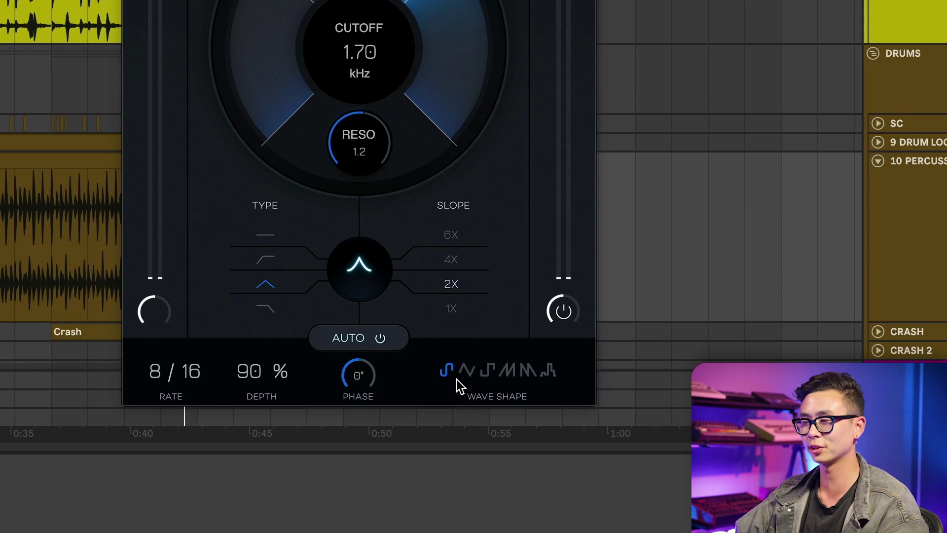
Cycle the wave shape through square and triangle to stepped random, and raise depth to 100%.
left_click(487, 369)
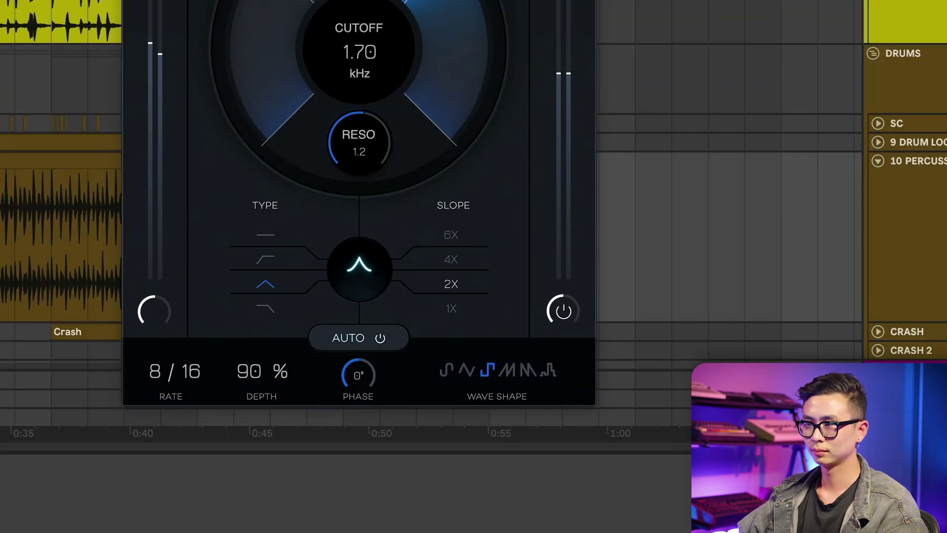
left_click(468, 371)
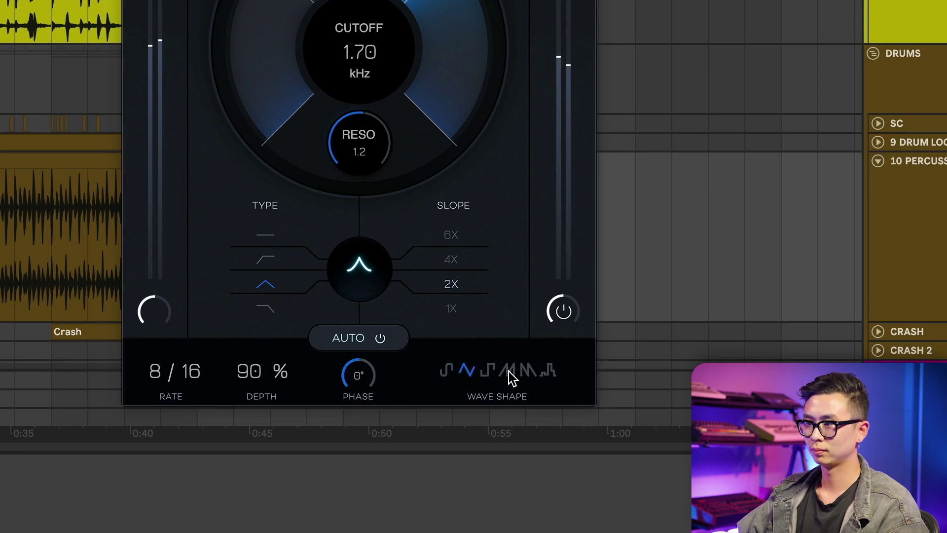
left_click(550, 371)
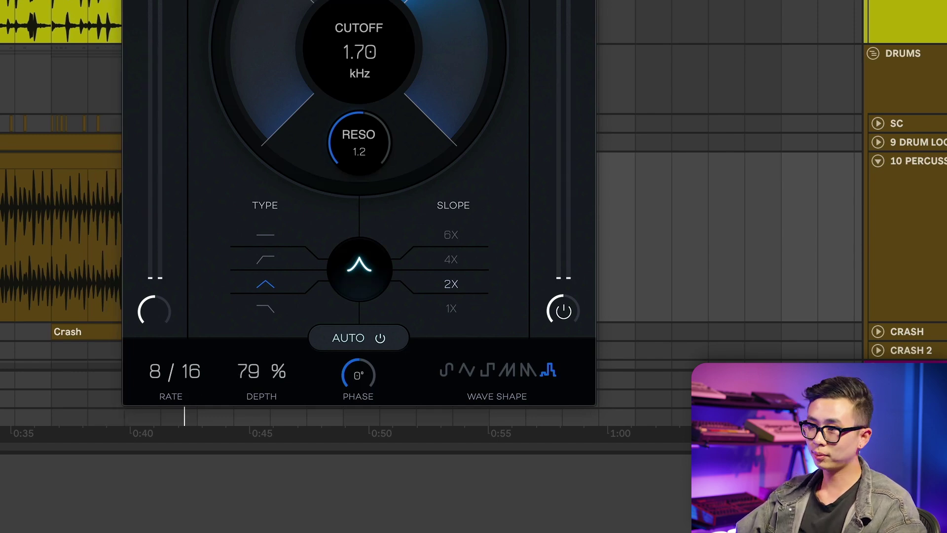
left_click_drag(261, 371, 365, 311)
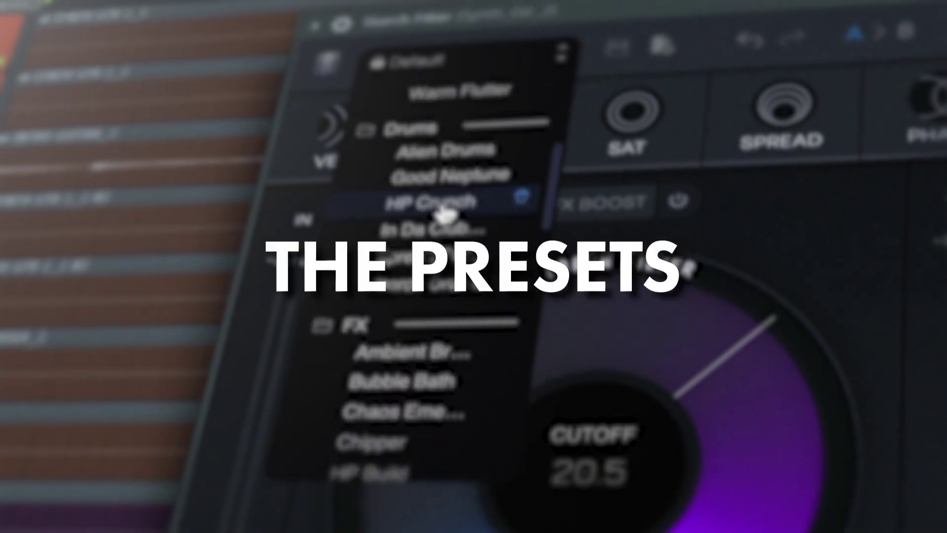
Audition Warm Flutter from the preset list, then load Prog Plucker.
scroll(444, 247, "down", 5)
left_click(382, 223)
left_click(394, 384)
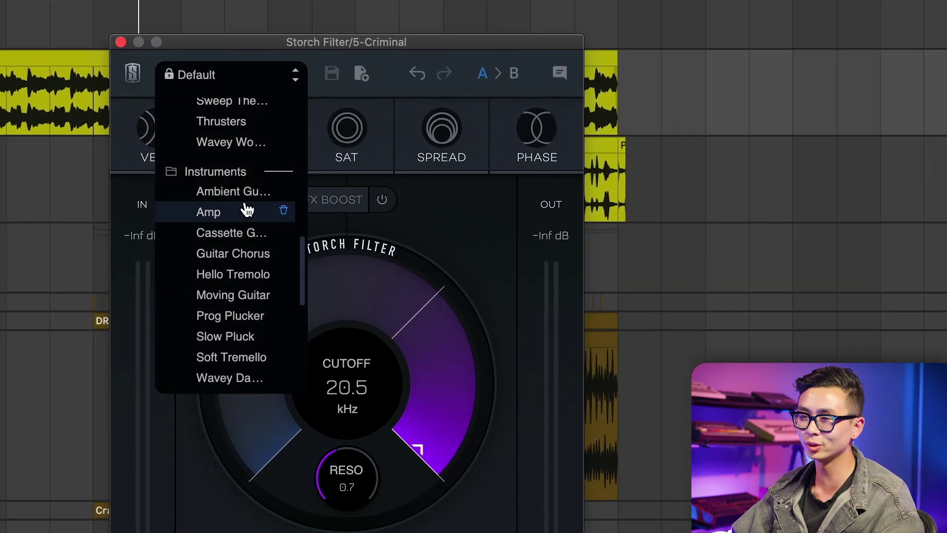
scroll(246, 210, "down", 6)
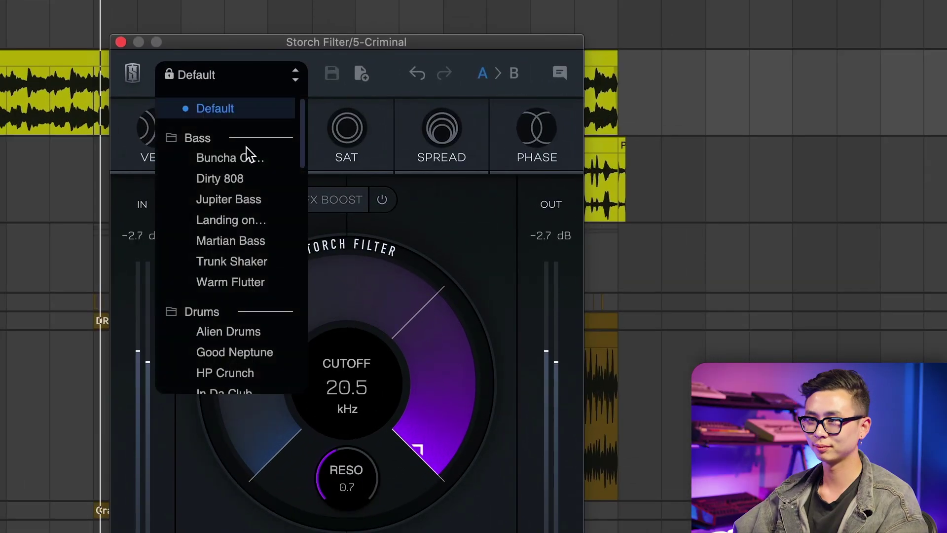
scroll(245, 155, "down", 8)
scroll(239, 187, "down", 10)
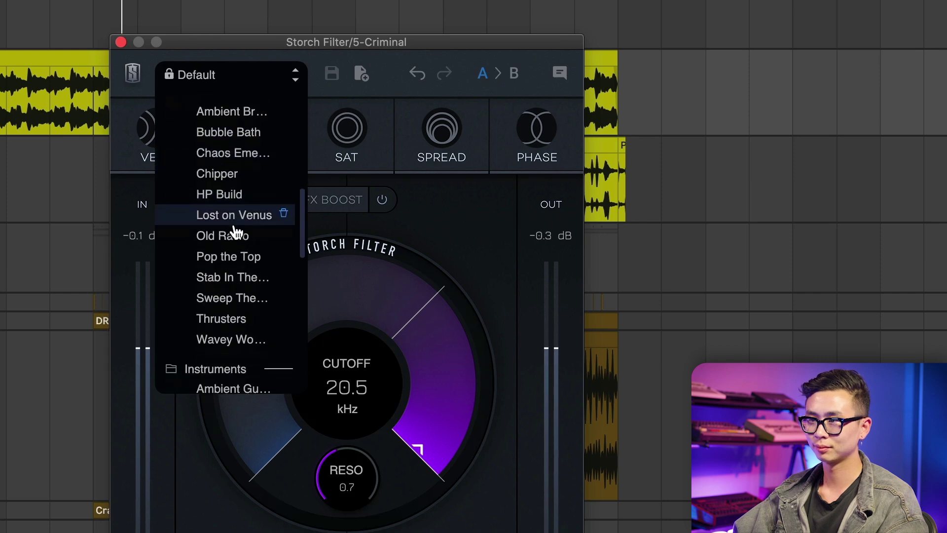
scroll(246, 295, "down", 4)
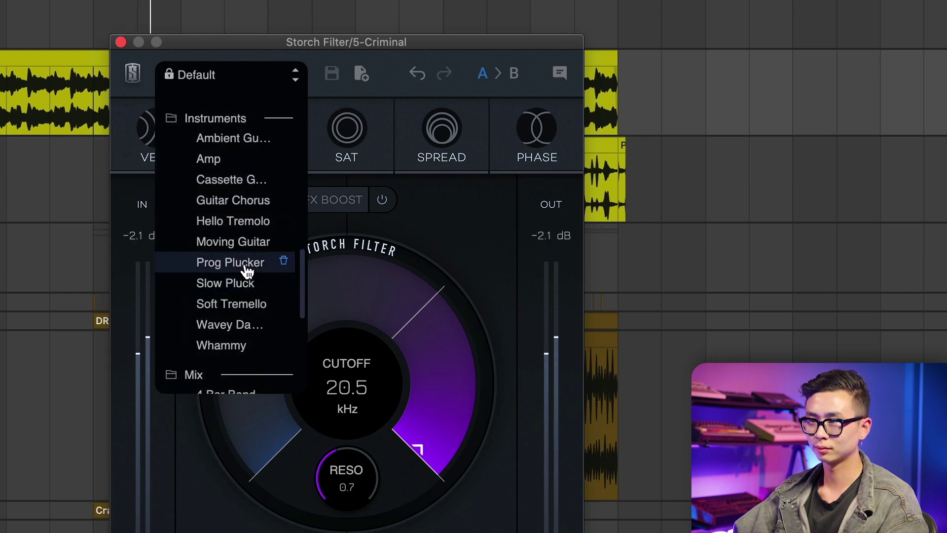
left_click(245, 263)
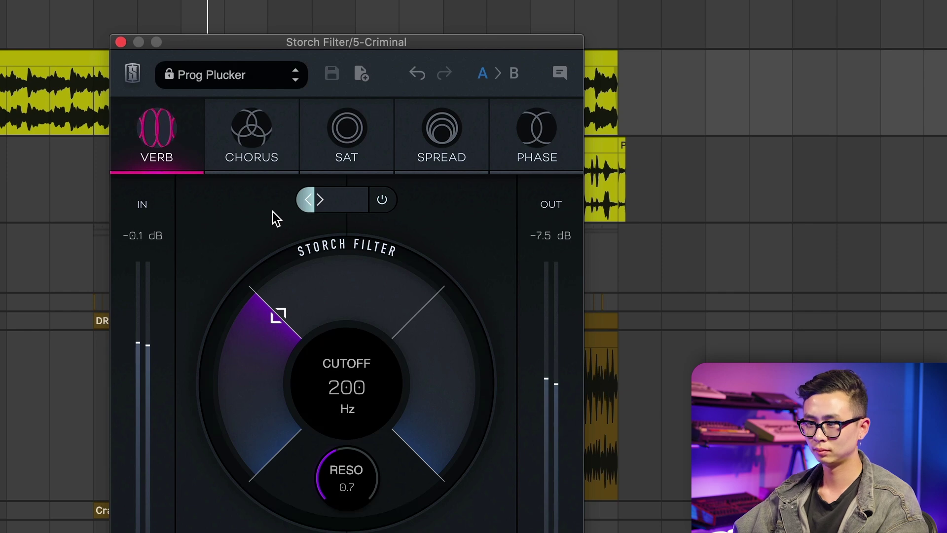
Load the Chaos Emerald preset from the preset list.
left_click(223, 74)
scroll(240, 278, "down", 10)
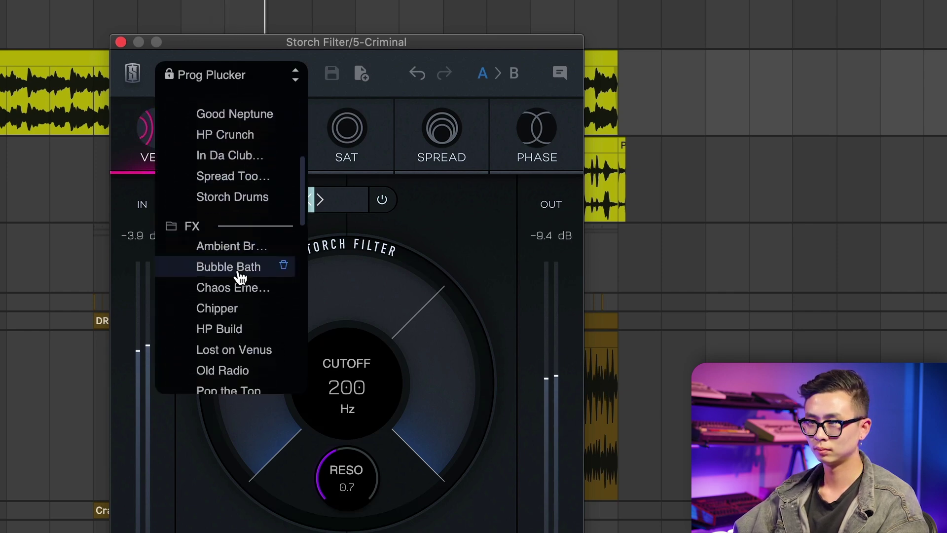
scroll(240, 277, "down", 2)
scroll(240, 278, "up", 1)
scroll(240, 277, "down", 3)
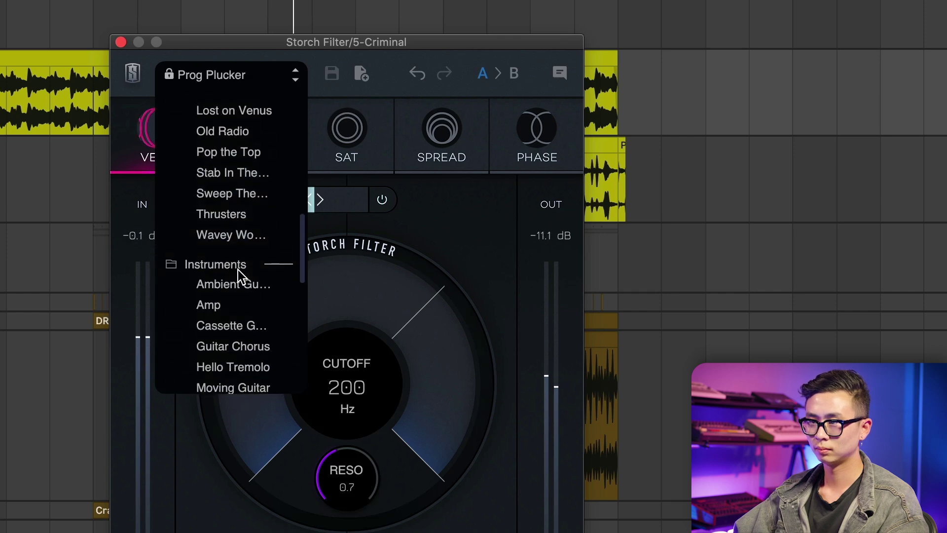
scroll(240, 278, "up", 8)
left_click(240, 219)
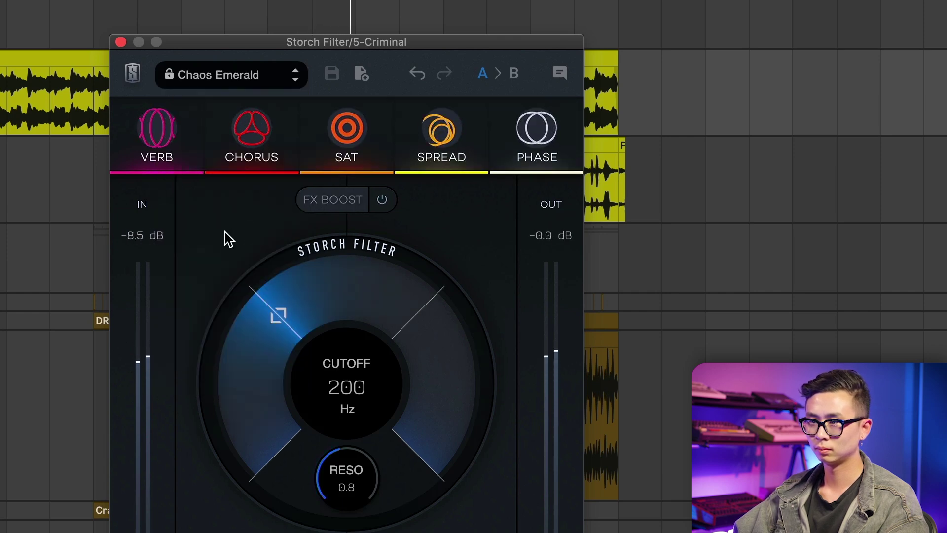
Load the Old Radio preset from the FX folder.
left_click(238, 76)
scroll(258, 273, "down", 15)
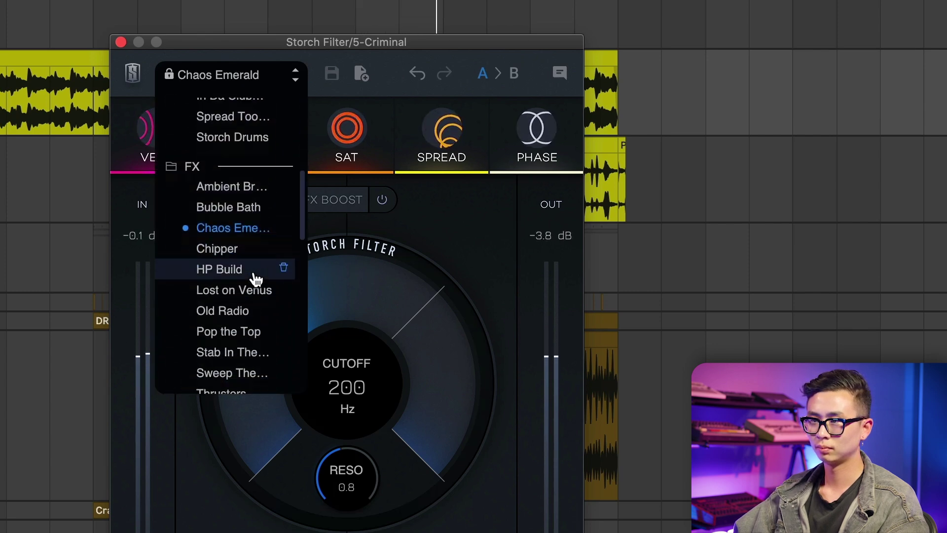
left_click(247, 190)
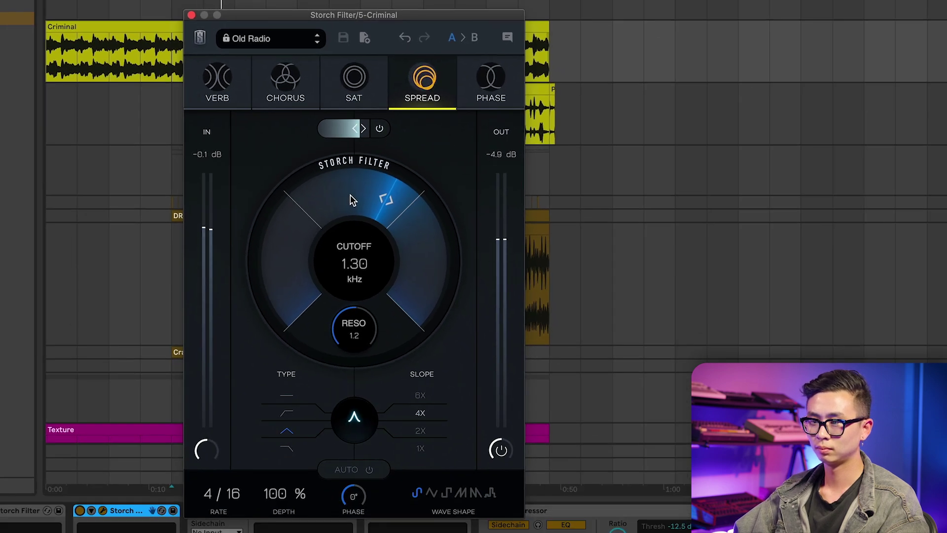
Add chorus and phase, reduce the FX blend, set resonance 0.8, cutoff 1.36 kHz, stop playback.
mouse_move(350, 197)
left_mouse_down()
mouse_move(353, 210)
mouse_move(351, 195)
left_mouse_up()
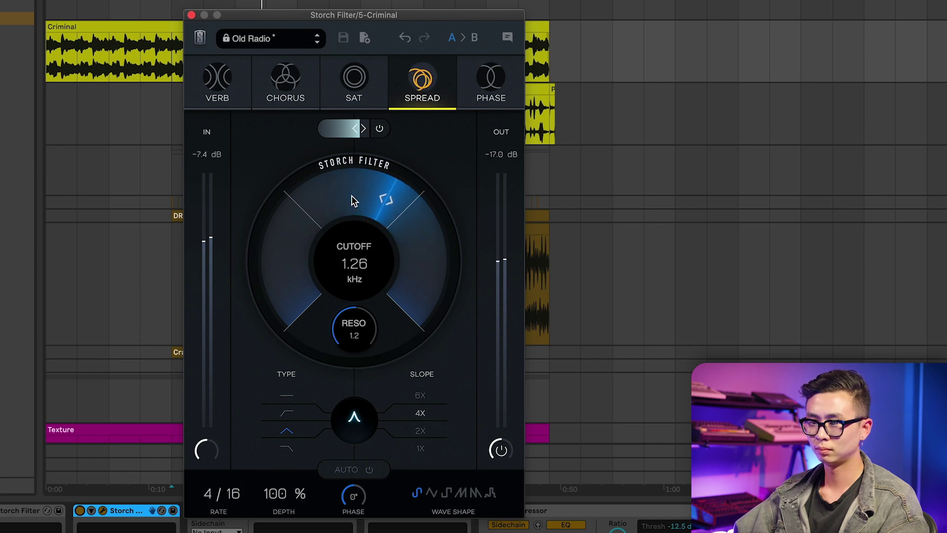
left_click(302, 85)
left_click_drag(328, 194, 330, 202)
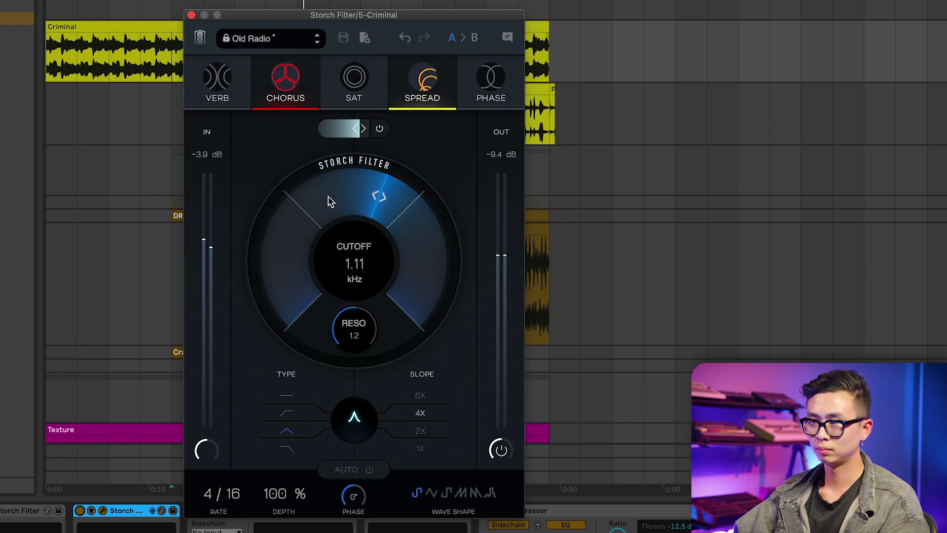
left_click_drag(353, 132, 303, 130)
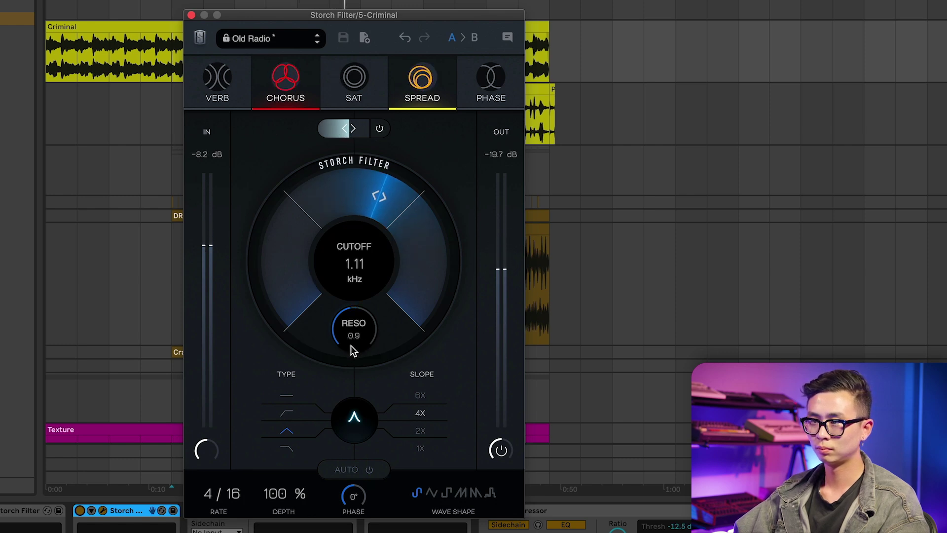
left_click_drag(353, 350, 371, 295)
left_click(498, 96)
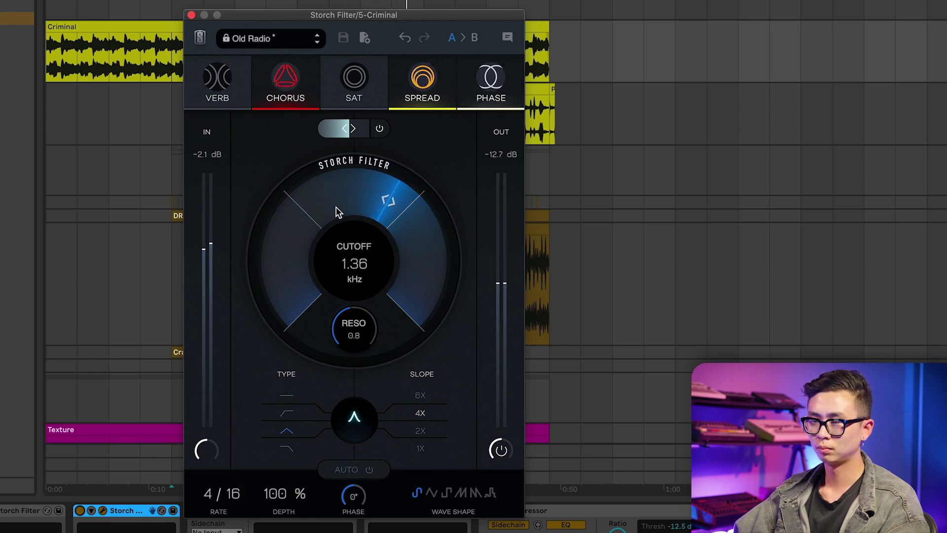
key("space")
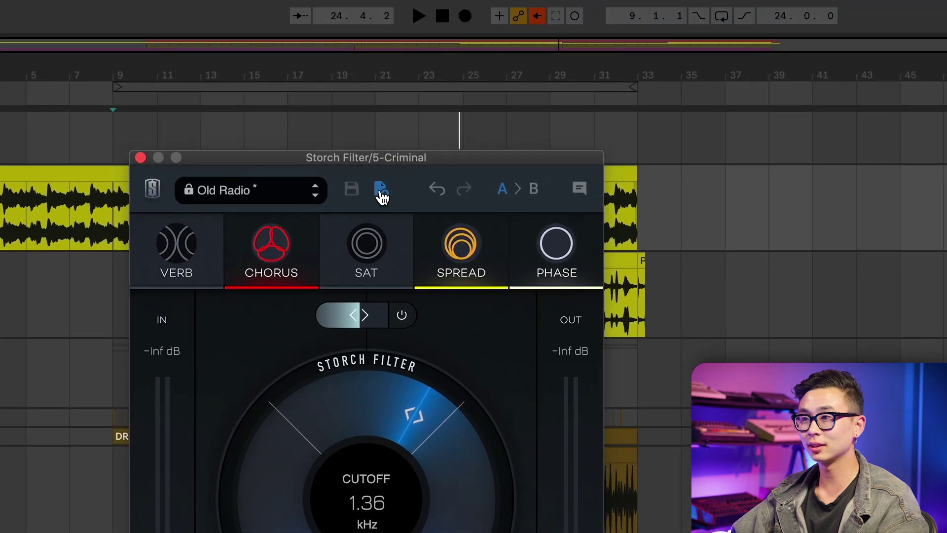
Save the current settings as a new preset named 'Beat Up Radio'.
left_click(365, 40)
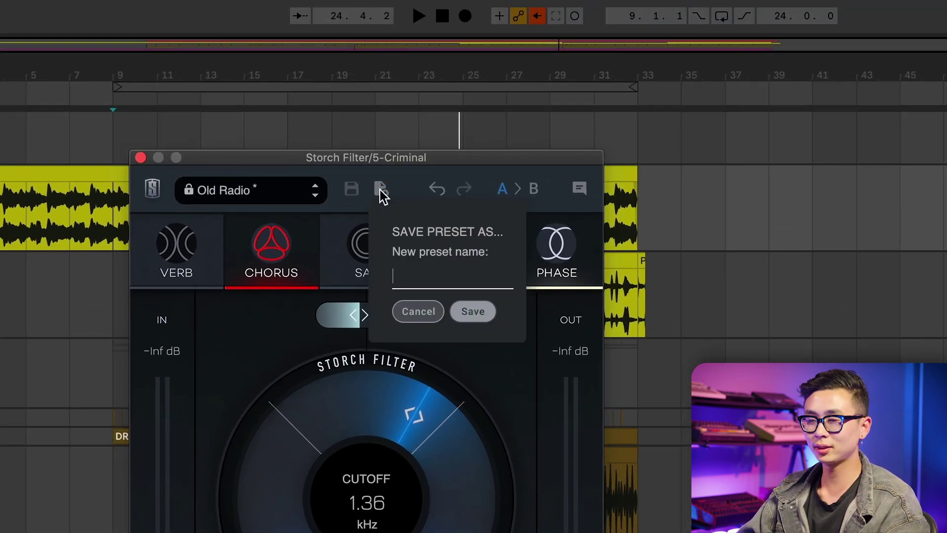
type("Beat Up Radio")
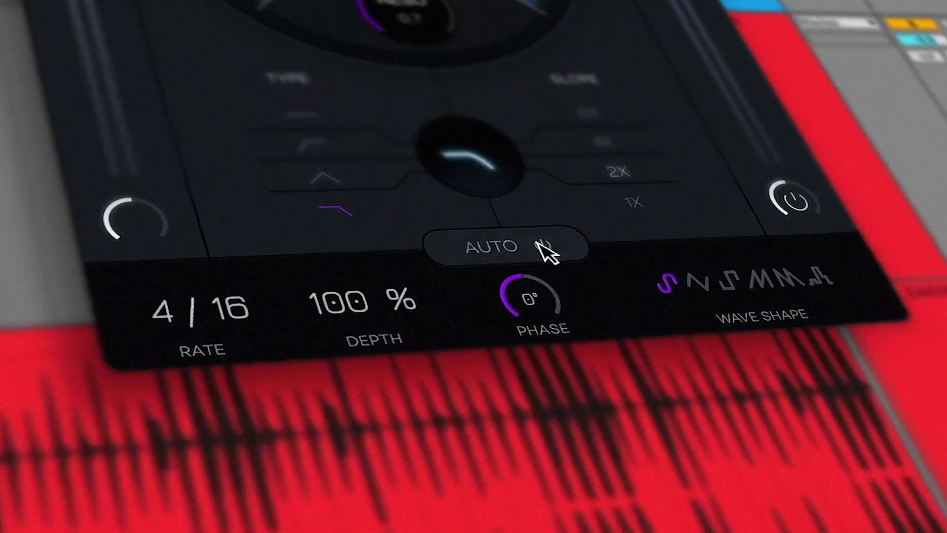
Switch the autofilter modulation to the second wave shape.
left_click(694, 274)
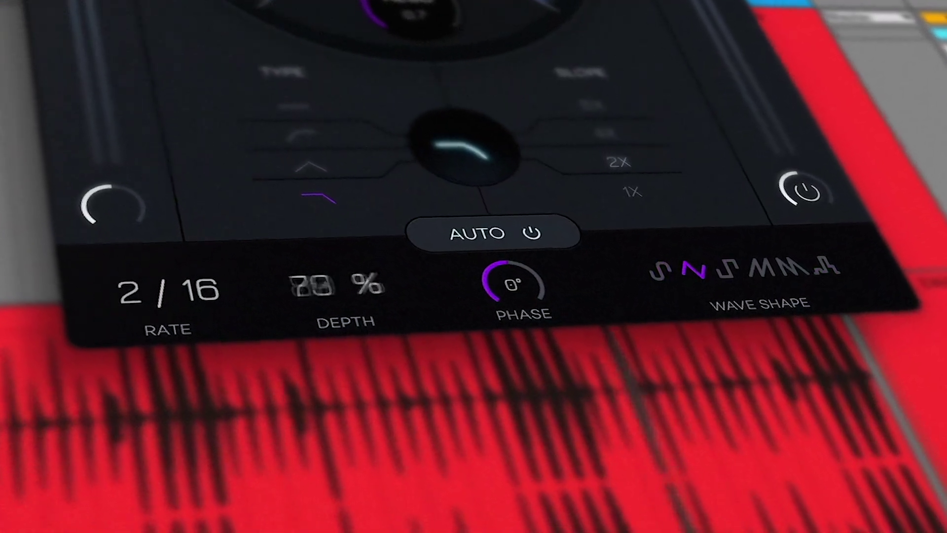